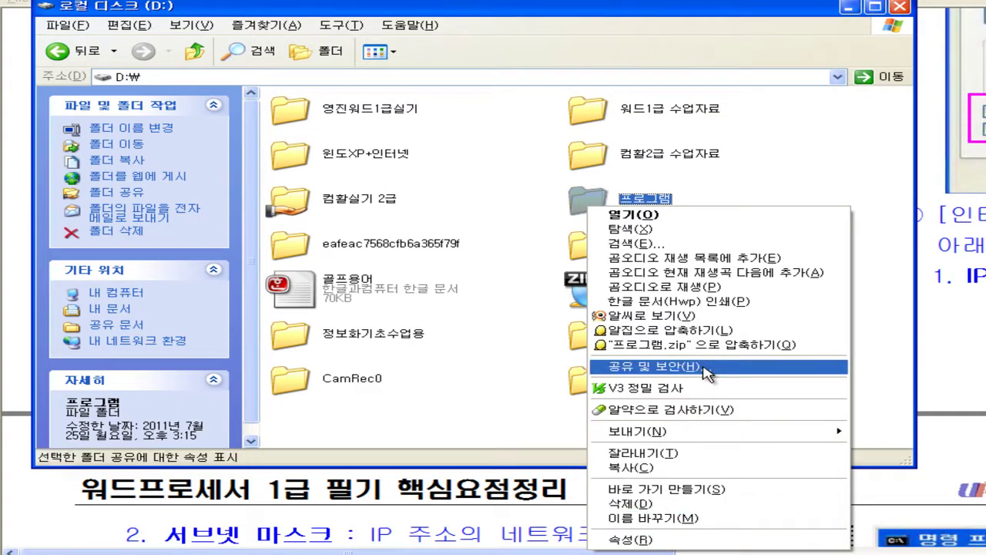
View the sharing settings in the properties of the 프로그램 folder on drive D, and close the properties
left_click(676, 539)
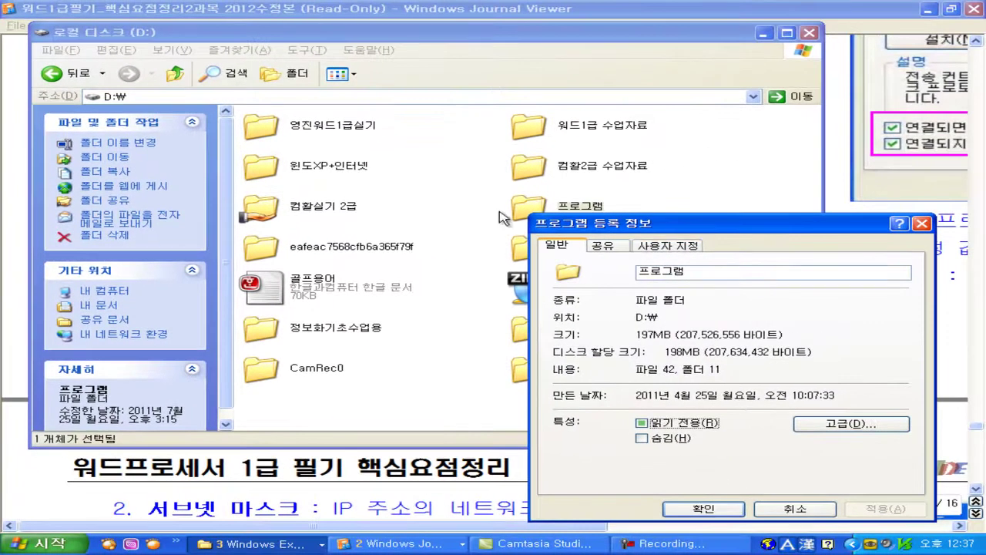
left_click(606, 245)
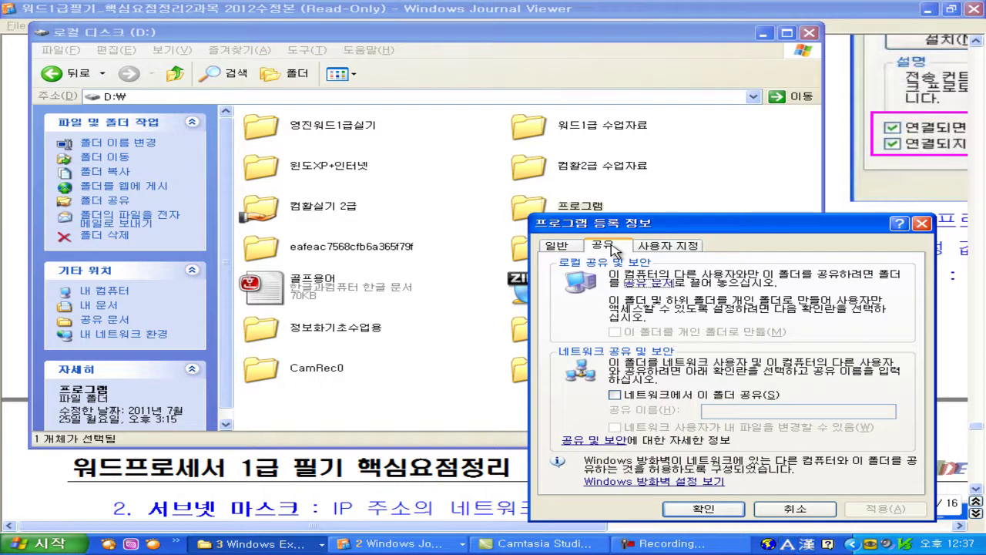
left_click(921, 222)
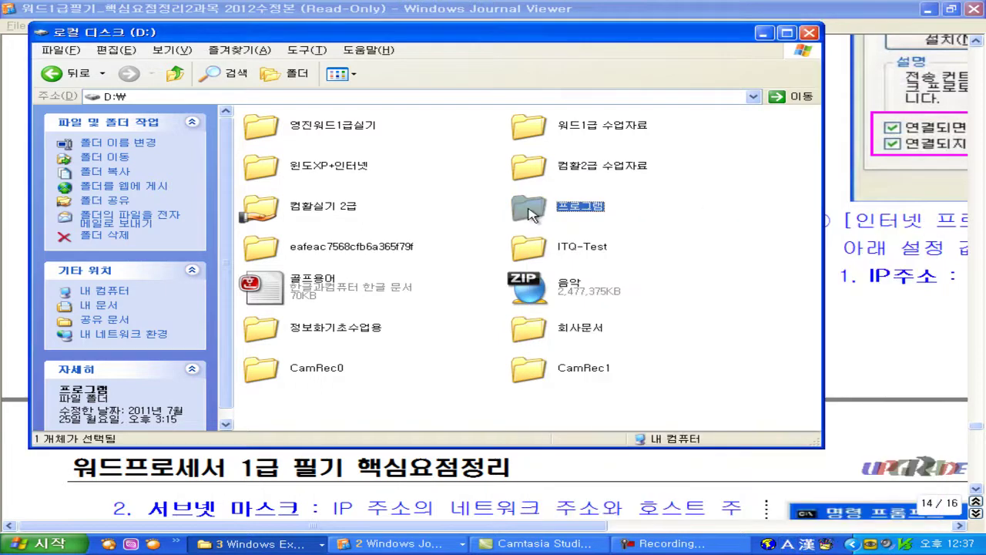
Open the sharing and security settings of the 프로그램 folder and move the dialog closer to the middle of the screen
right_click(530, 209)
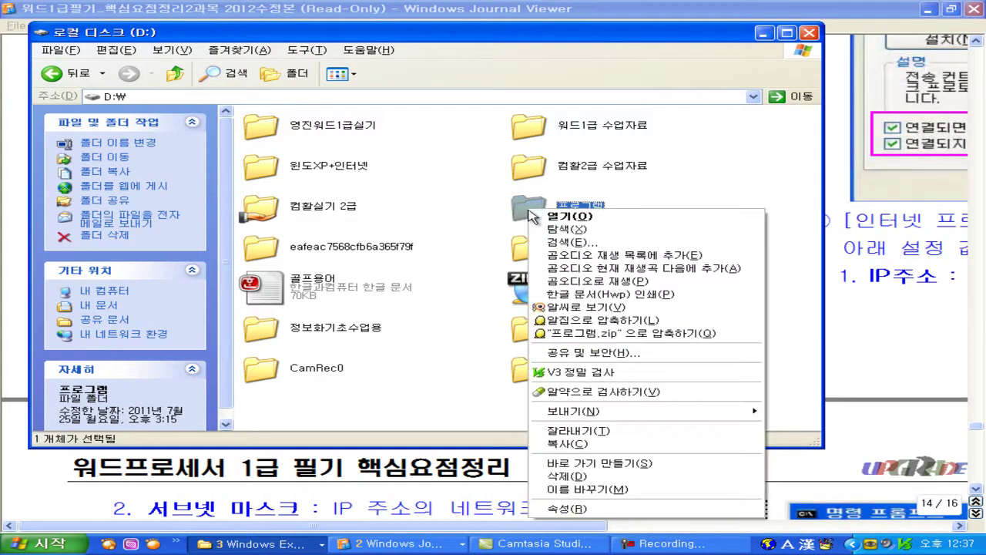
left_click(587, 354)
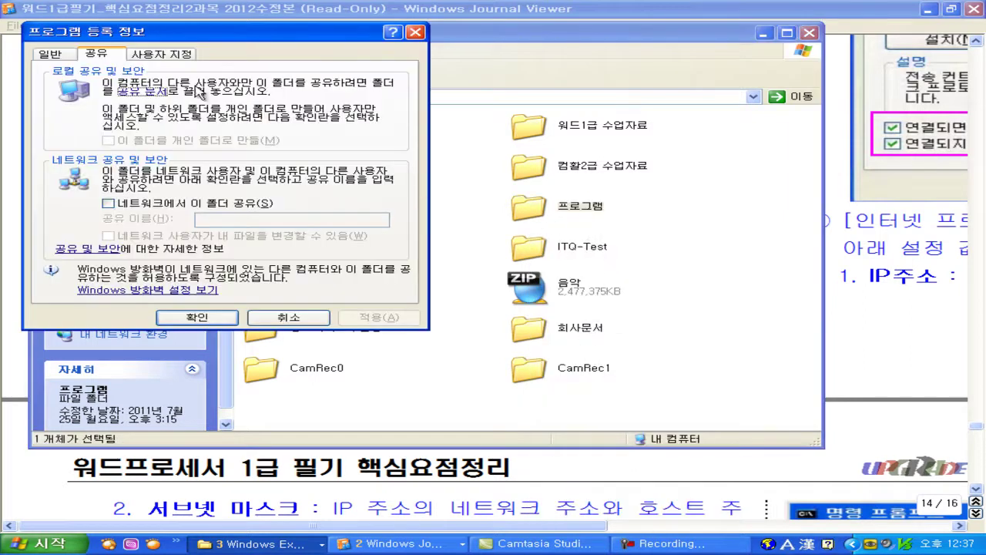
left_click_drag(185, 32, 299, 152)
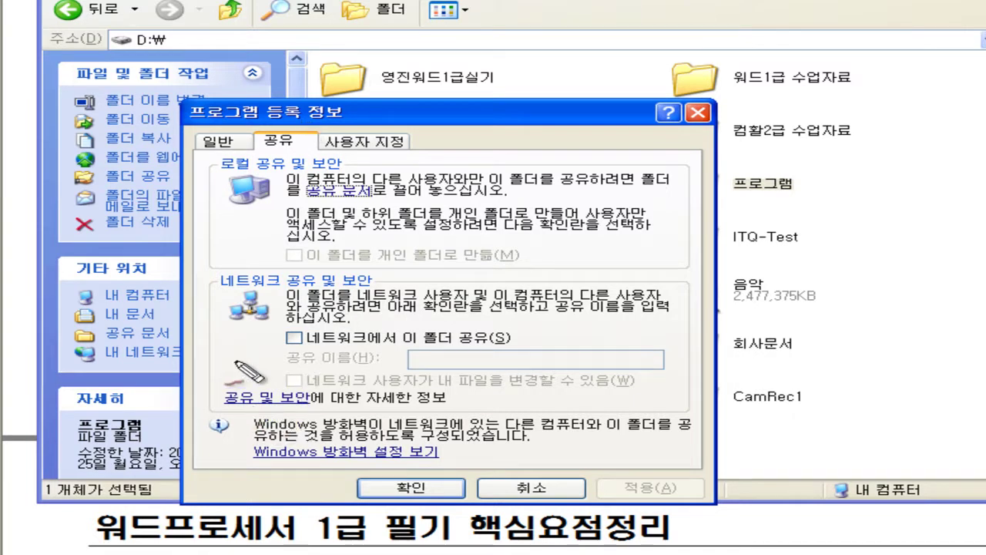
Outline the network sharing section and its folder sharing option with red rectangles, and clear the markings
mouse_move(215, 270)
left_mouse_down()
mouse_move(493, 396)
mouse_move(691, 411)
left_mouse_up()
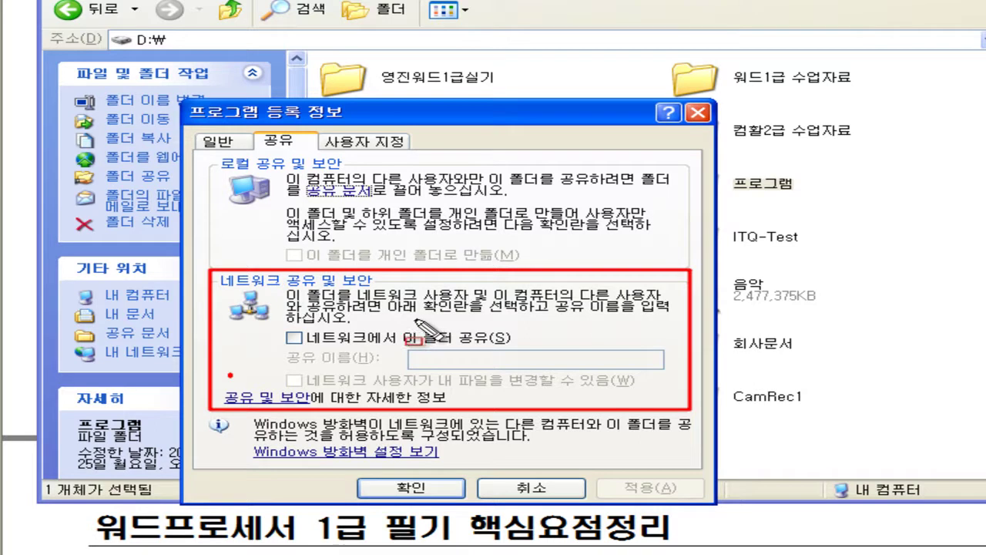
left_click_drag(266, 323, 512, 348)
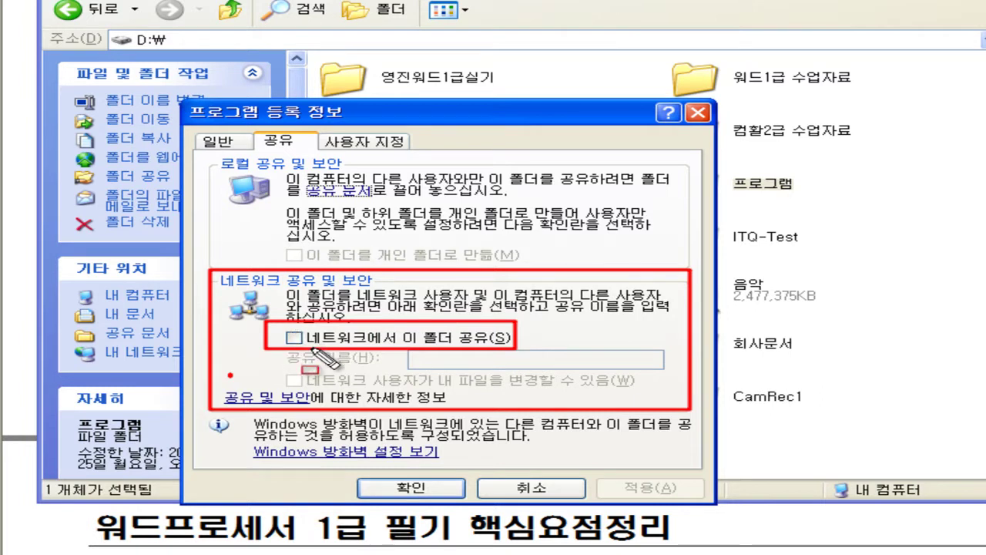
key("Escape")
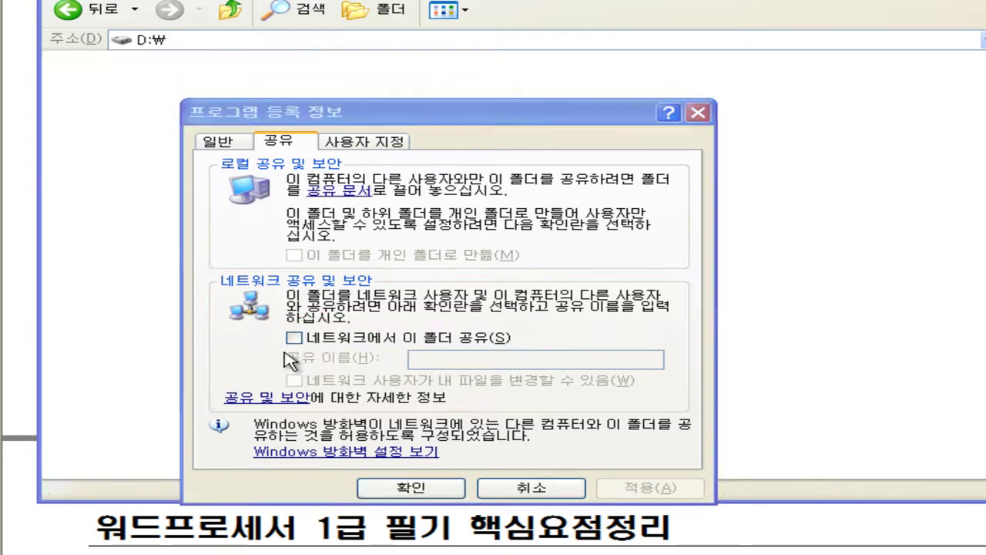
Share the 프로그램 folder on the network under the share name 가져가 and confirm the settings
left_click(294, 337)
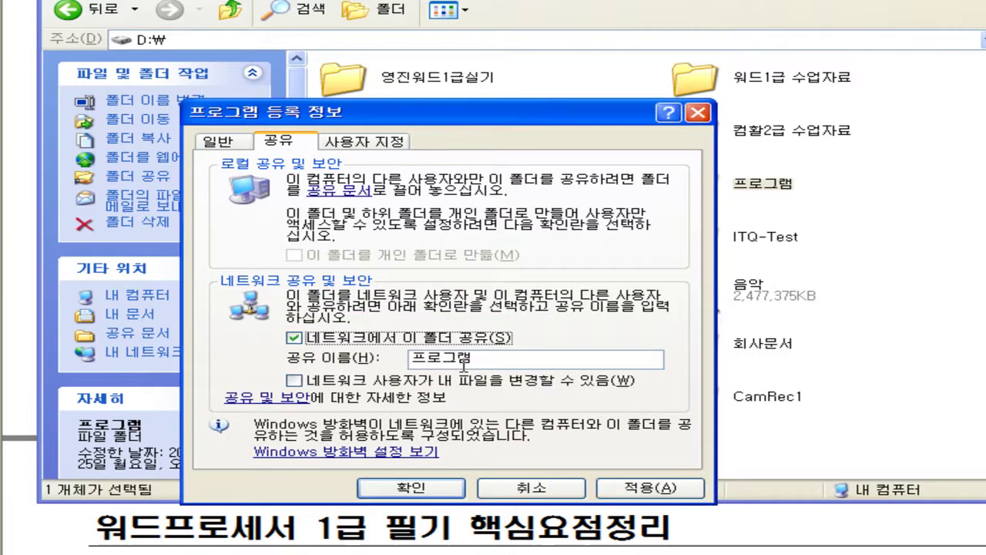
left_click_drag(604, 123, 590, 79)
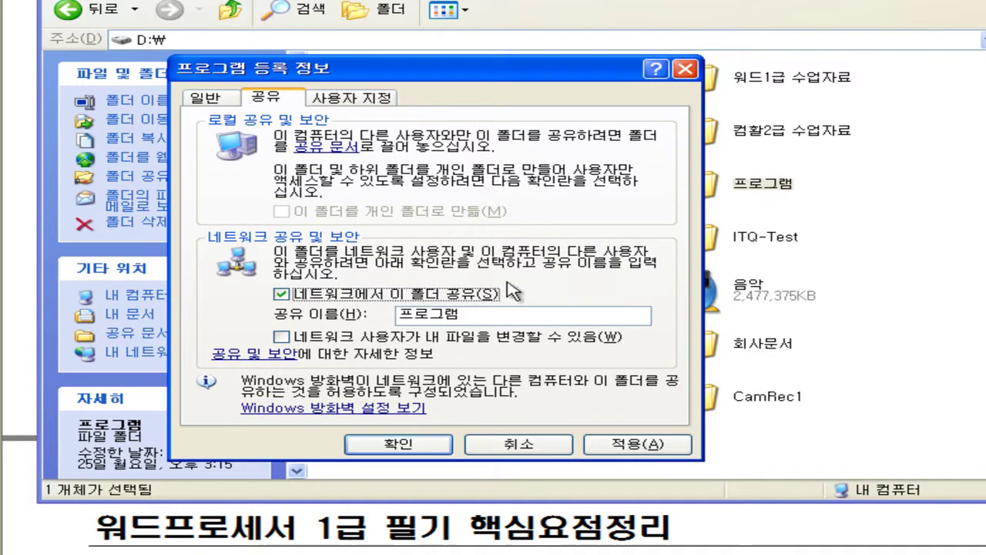
left_click_drag(475, 316, 379, 324)
type("rkw7")
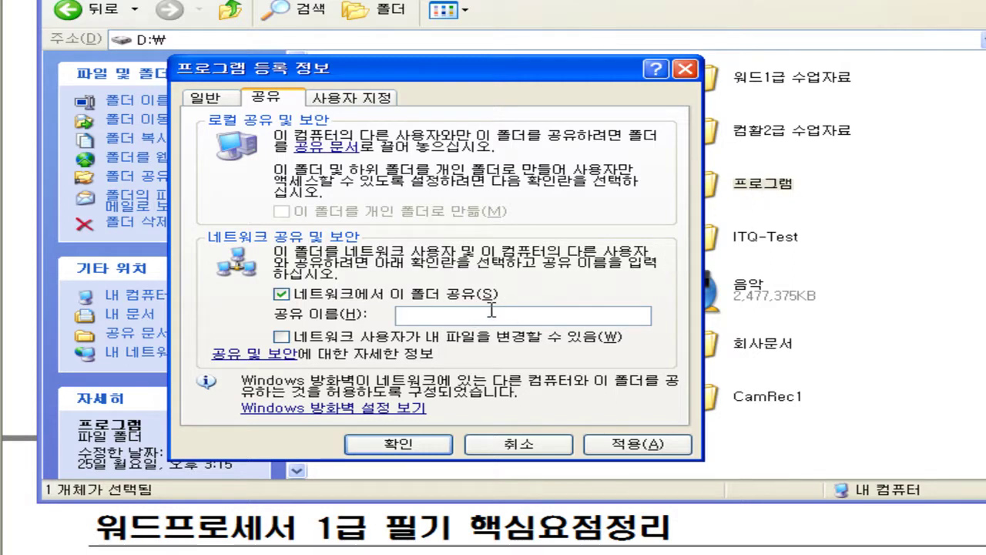
type("wur")
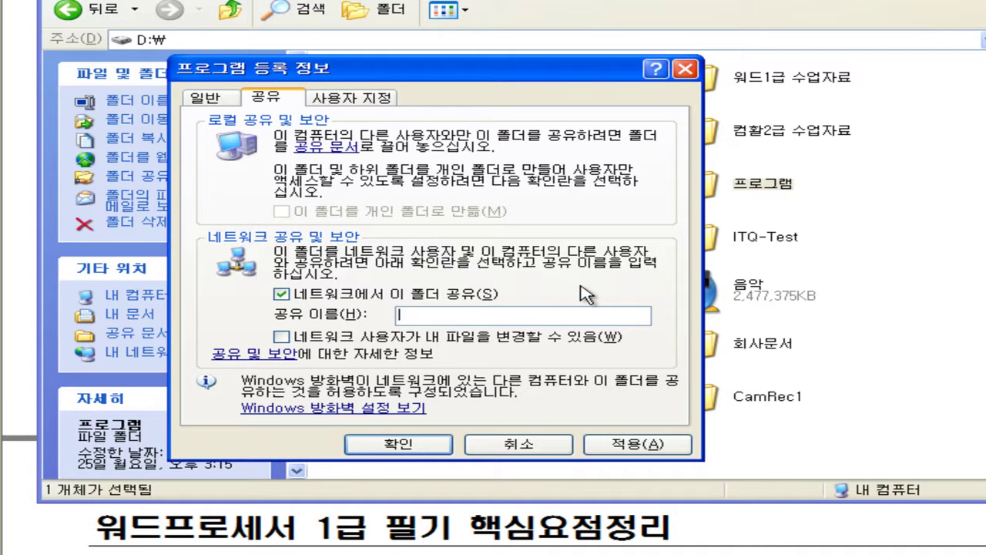
type("urk")
type("가져가")
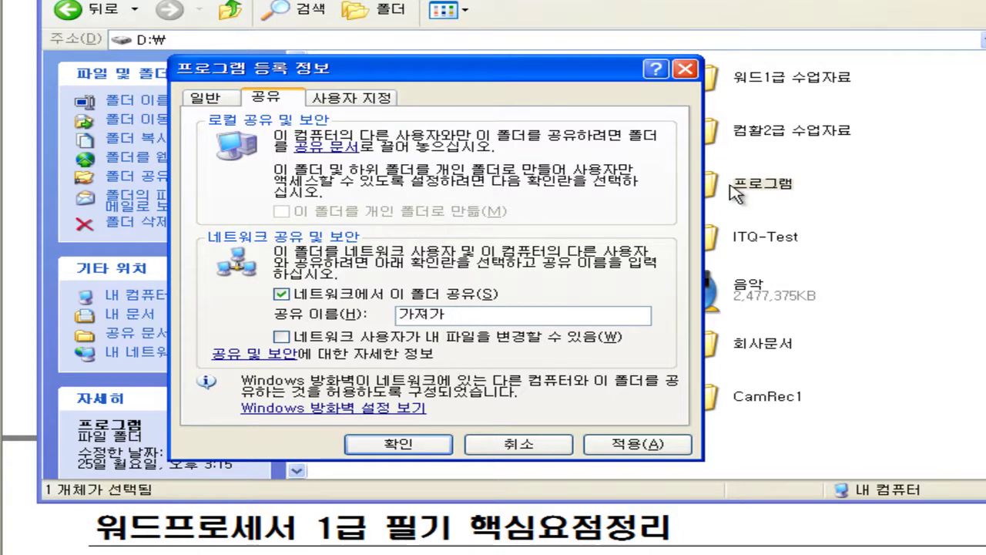
left_click(421, 450)
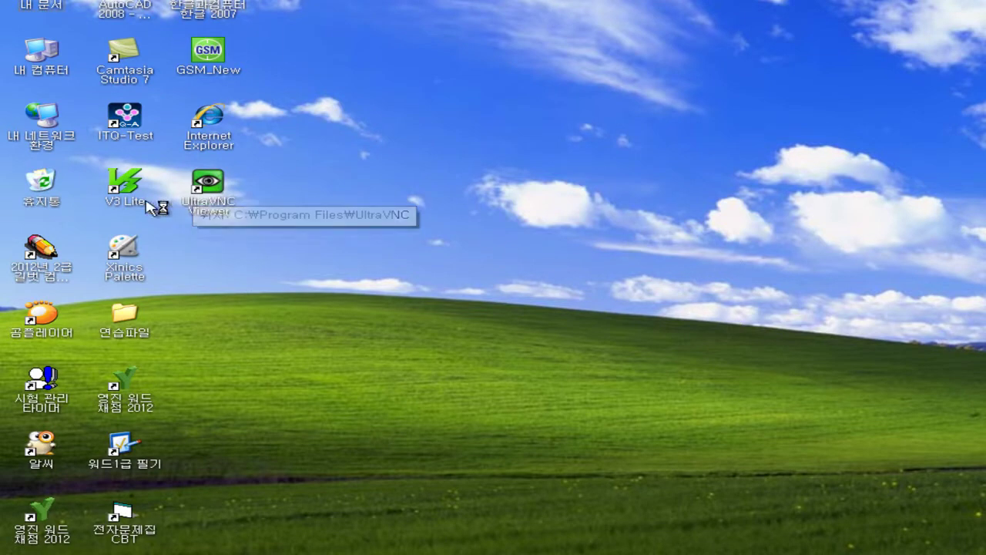
Open My Network Places (내 네트워크 환경) from the desktop and display the computers in the workgroup
double_click(44, 131)
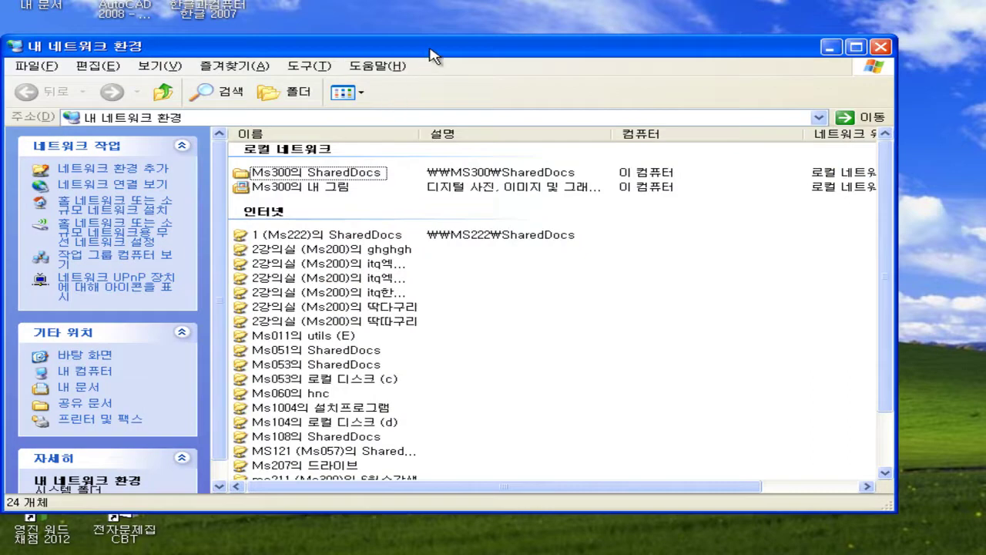
left_click_drag(430, 49, 520, 26)
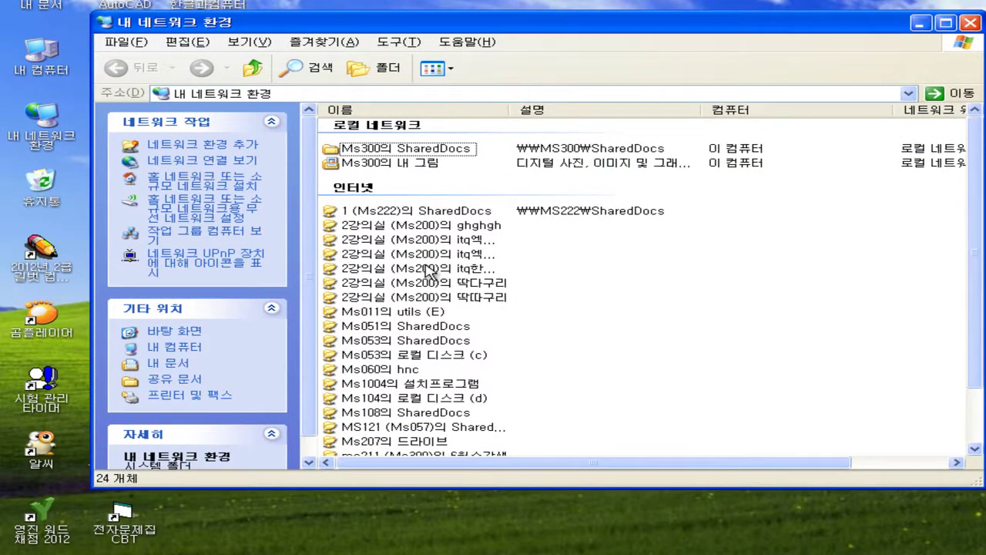
left_click(203, 237)
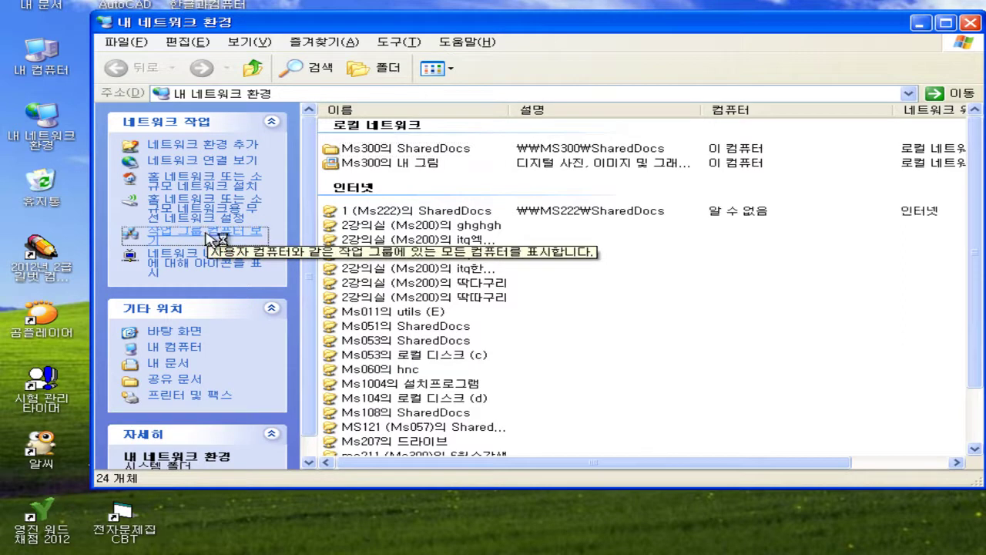
Examine the computers listed in the 3강의실 workgroup
left_click(407, 131)
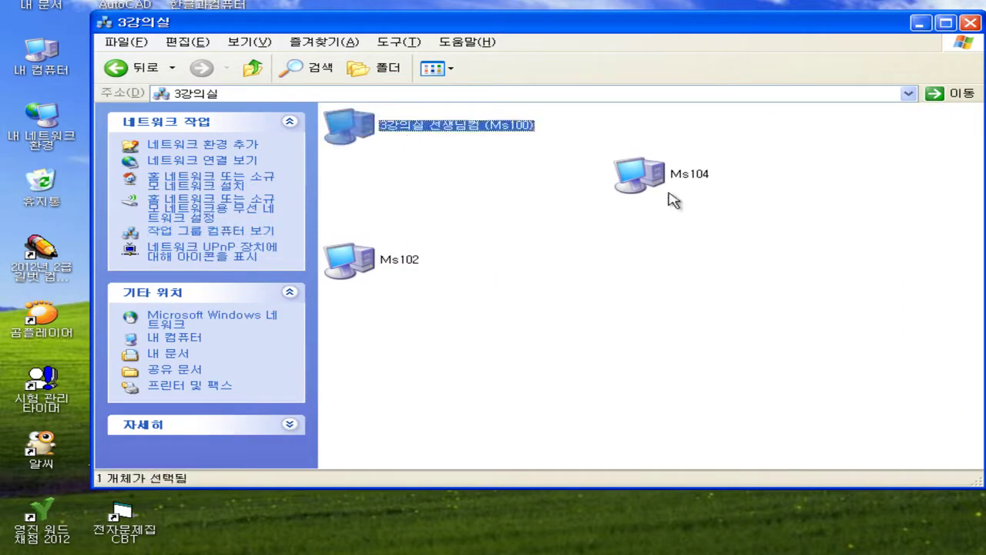
left_click(664, 182)
left_click(377, 263)
left_click(685, 177)
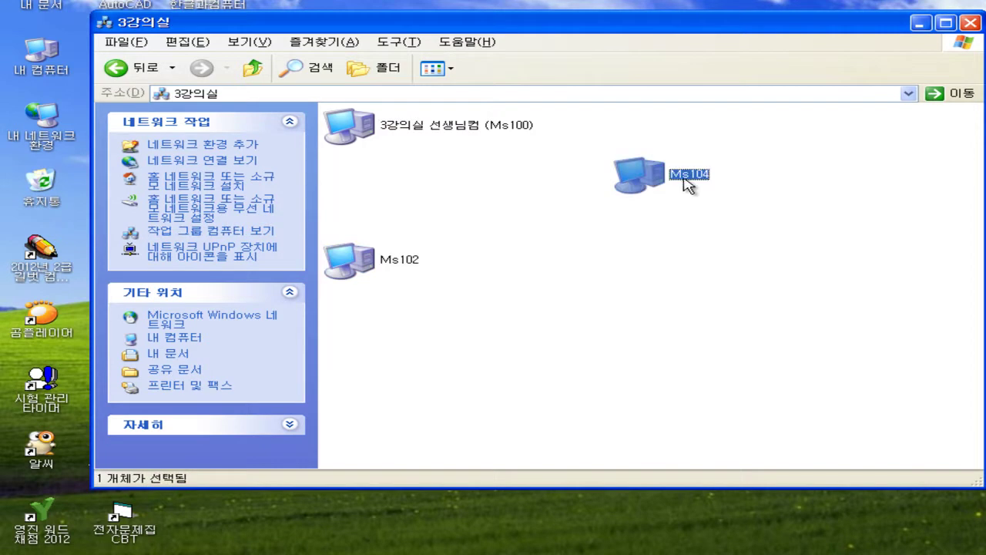
left_click(400, 264)
left_click(661, 179)
left_click(378, 261)
left_click(522, 293)
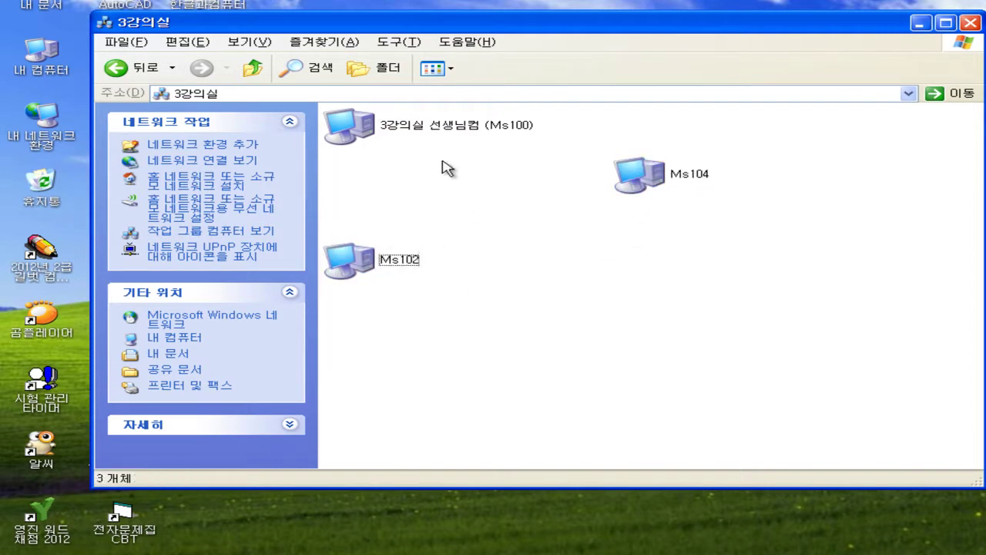
Open the 가져가 shared folder on the computer 3강의실 선생님컴 (Ms100)
left_click(394, 131)
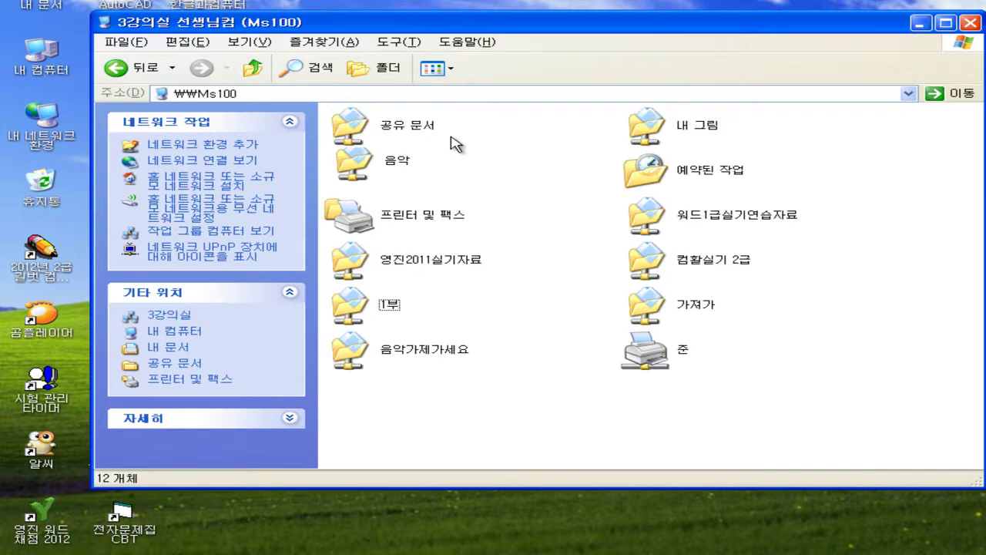
left_click(639, 308)
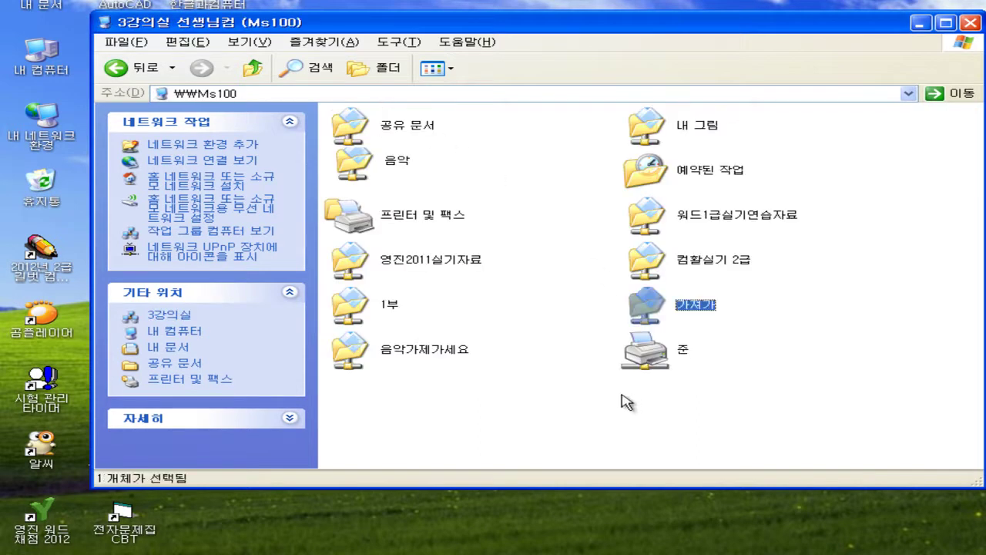
double_click(645, 308)
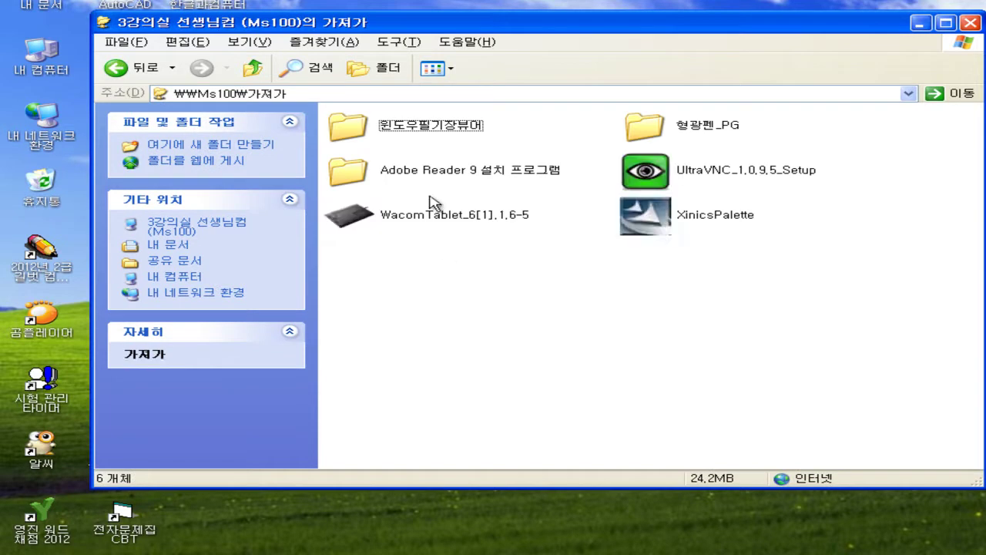
Check the actions available for the 형광펜_PG folder inside the 가져가 share
double_click(638, 126)
right_click(638, 125)
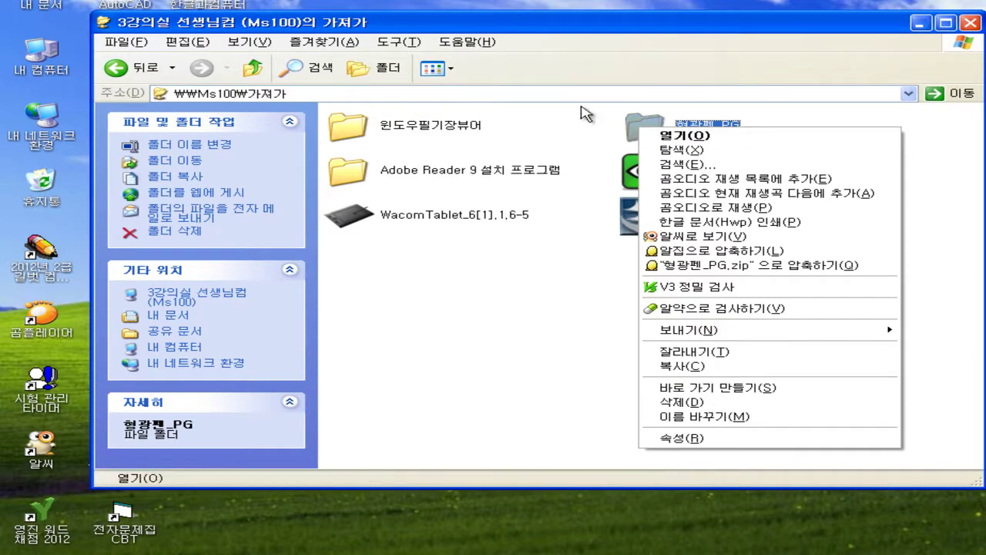
left_click(502, 349)
left_click(502, 348)
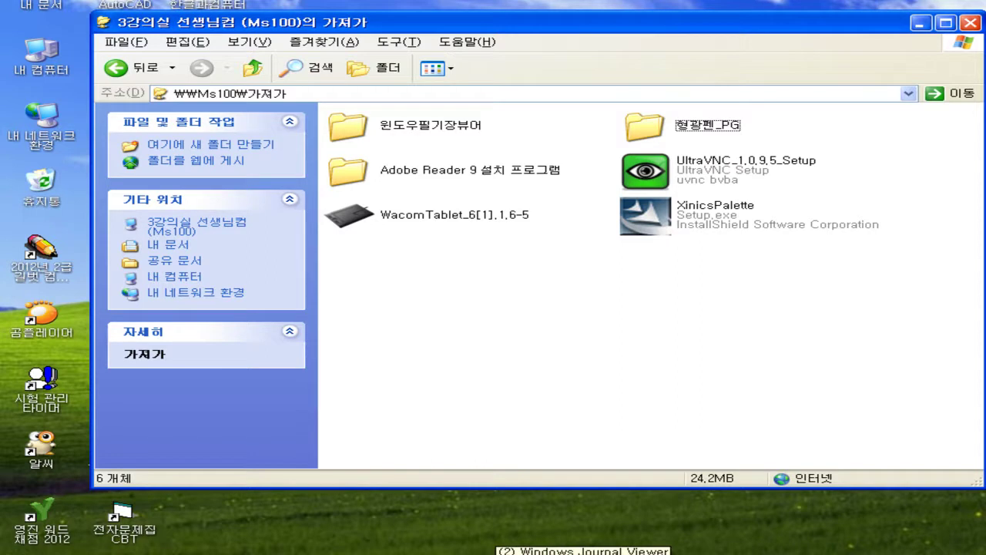
View the computer name and workgroup in the system properties, and close them without changes
right_click(65, 64)
left_click(230, 223)
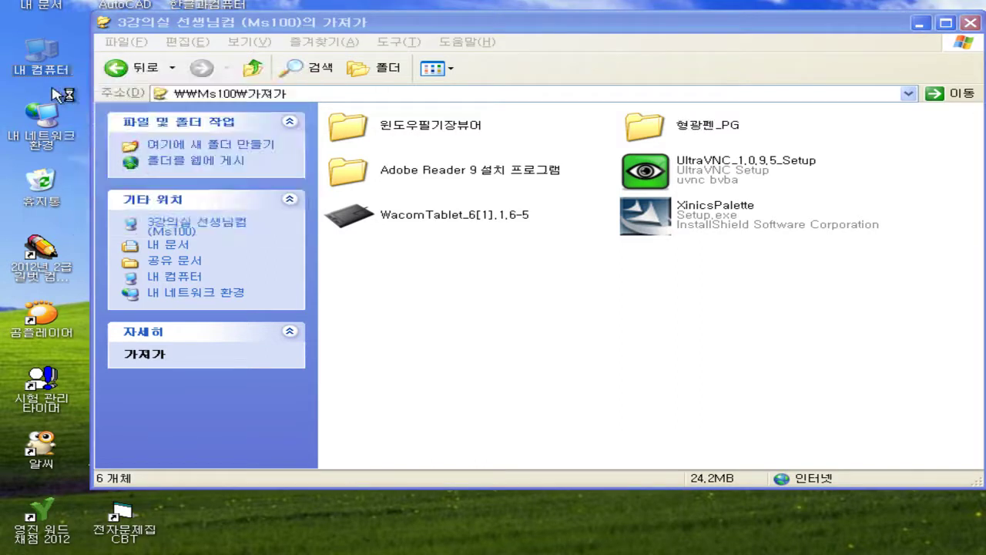
left_click(151, 34)
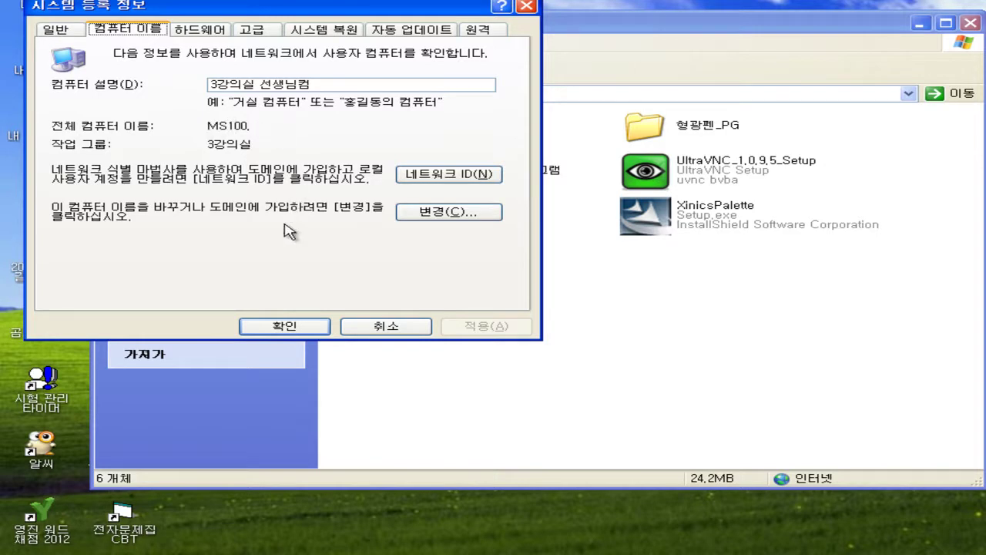
left_click(374, 325)
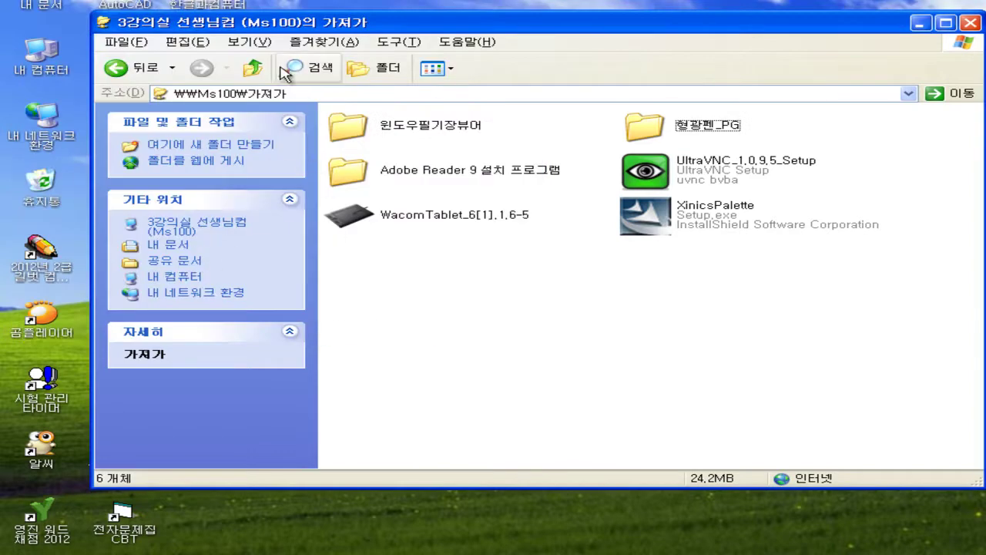
Go up from the 가져가 share to the 3강의실 workgroup and close the network window
left_click(252, 67)
left_click(252, 68)
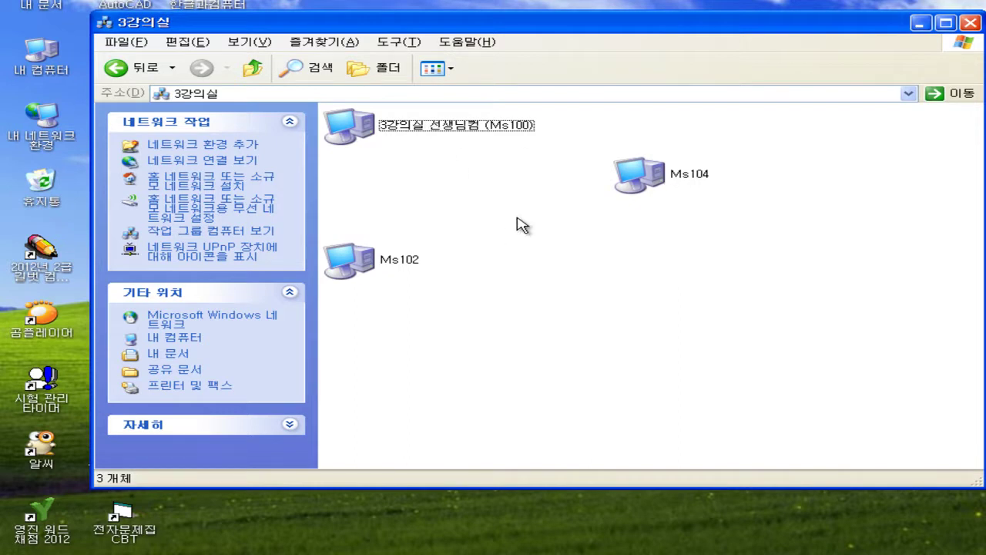
left_click(972, 25)
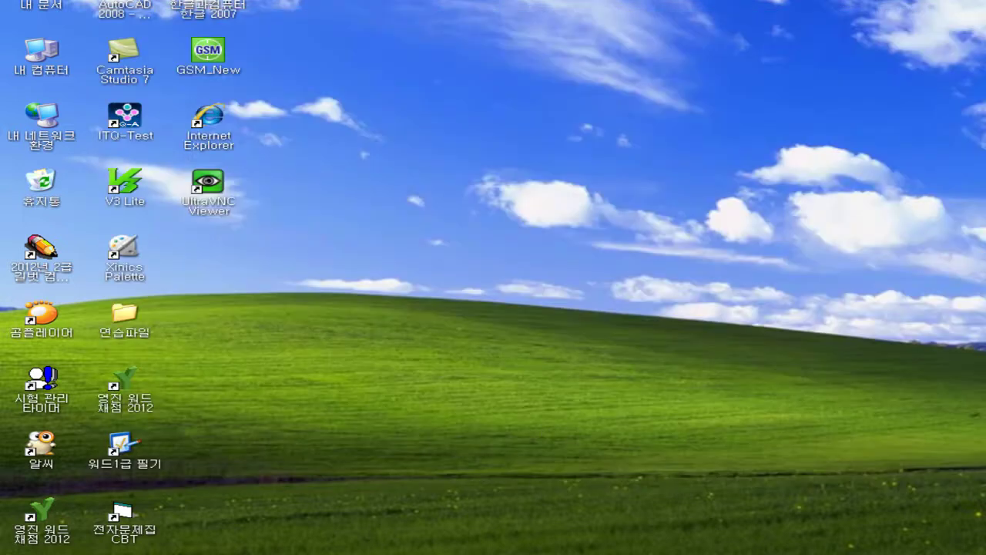
Switch to the Windows Journal Viewer notes on folder sharing, and bring the drive D window forward to view the 프로그램 folder's icon
left_click(389, 551)
left_click(521, 548)
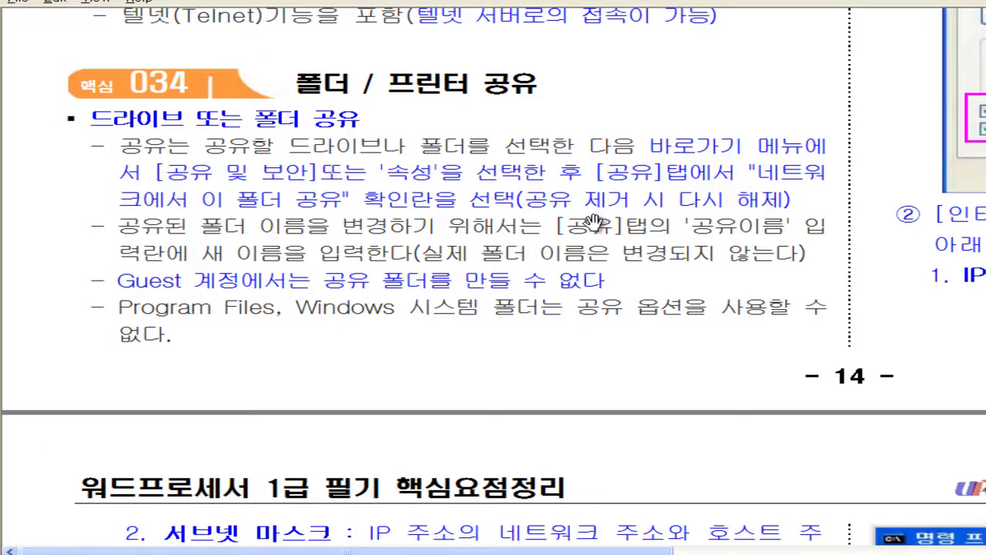
left_click(254, 552)
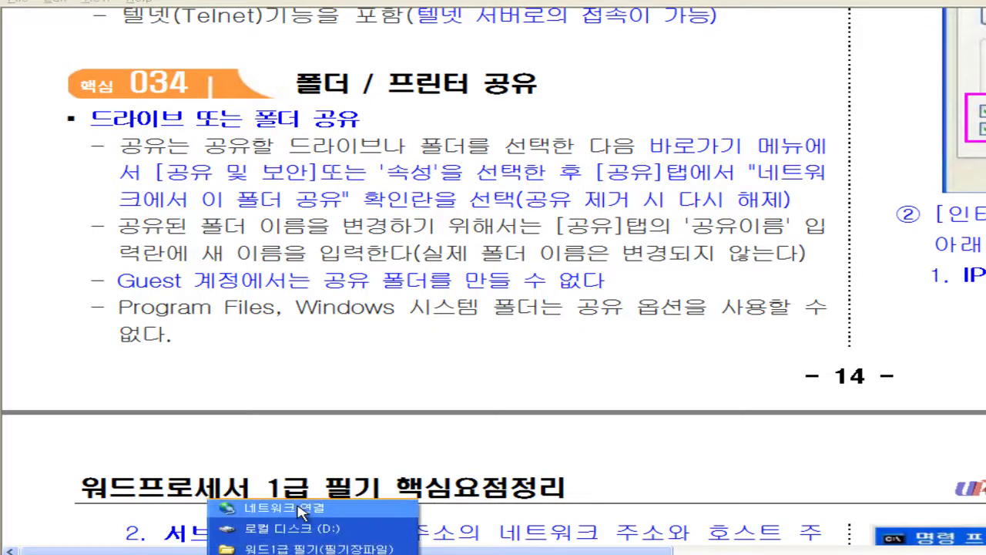
left_click(296, 529)
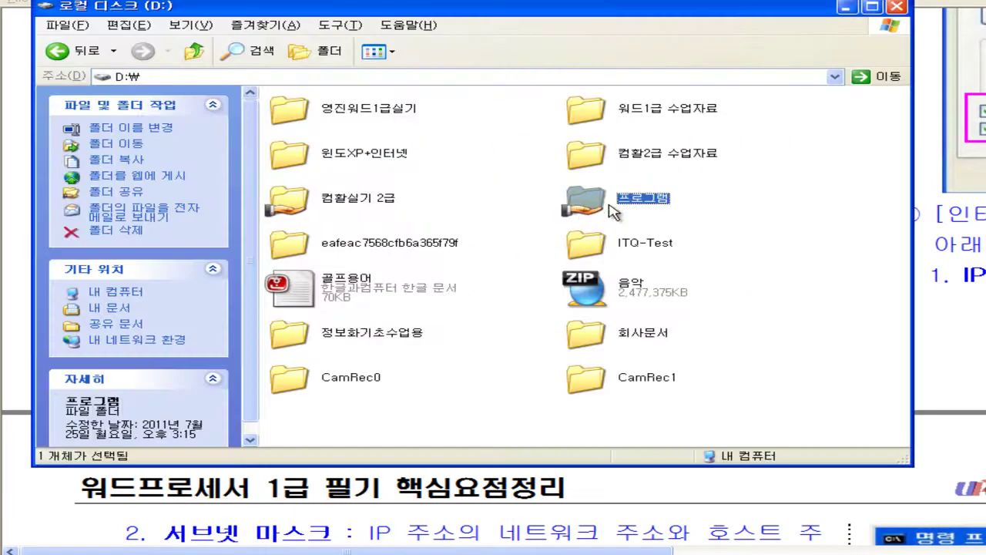
left_click(513, 231)
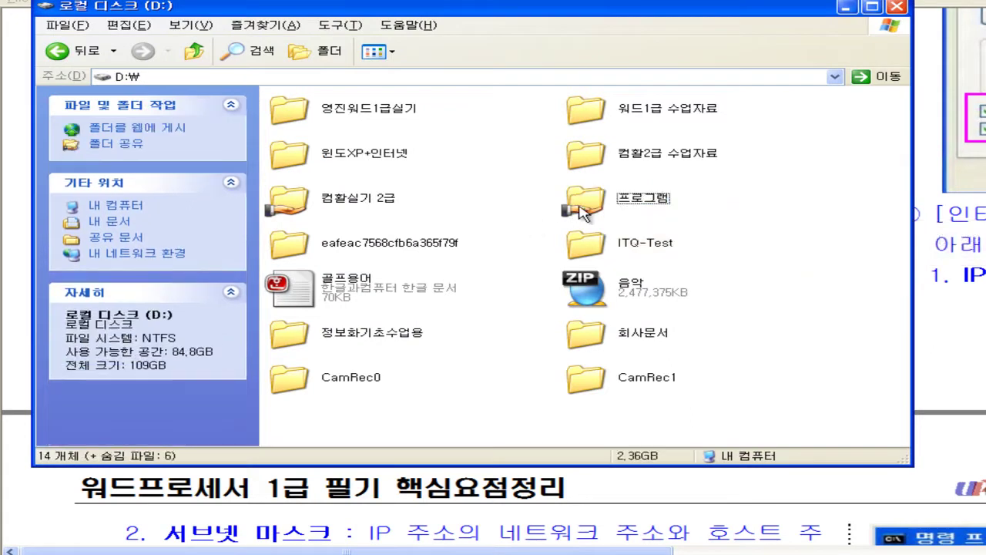
Stop sharing the 프로그램 folder on drive D over the network in its sharing properties
mouse_move(583, 214)
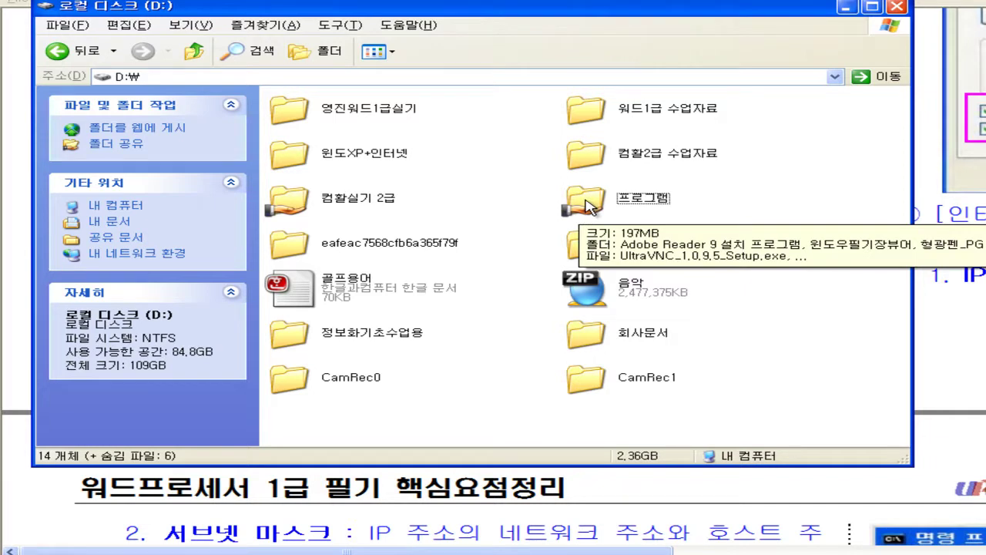
right_click(586, 201)
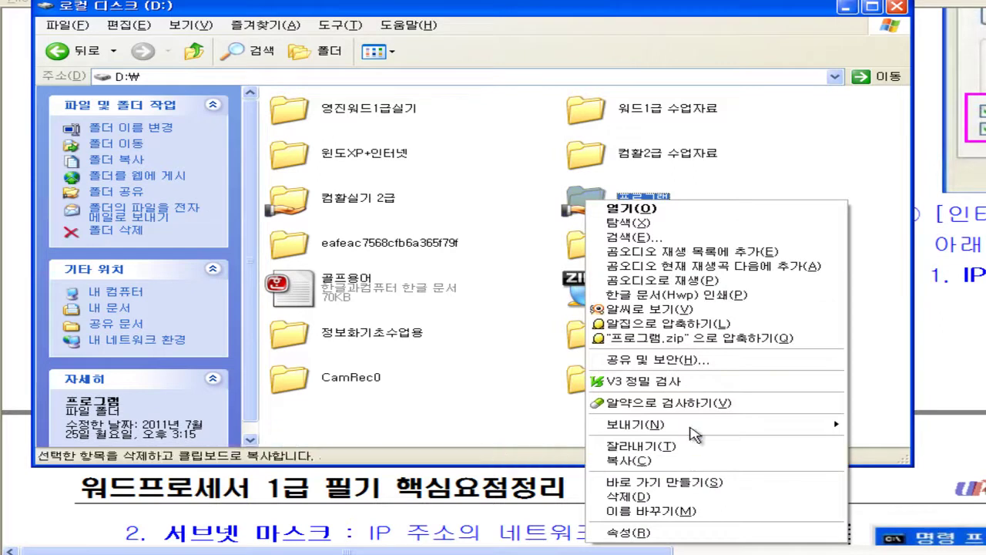
left_click(709, 533)
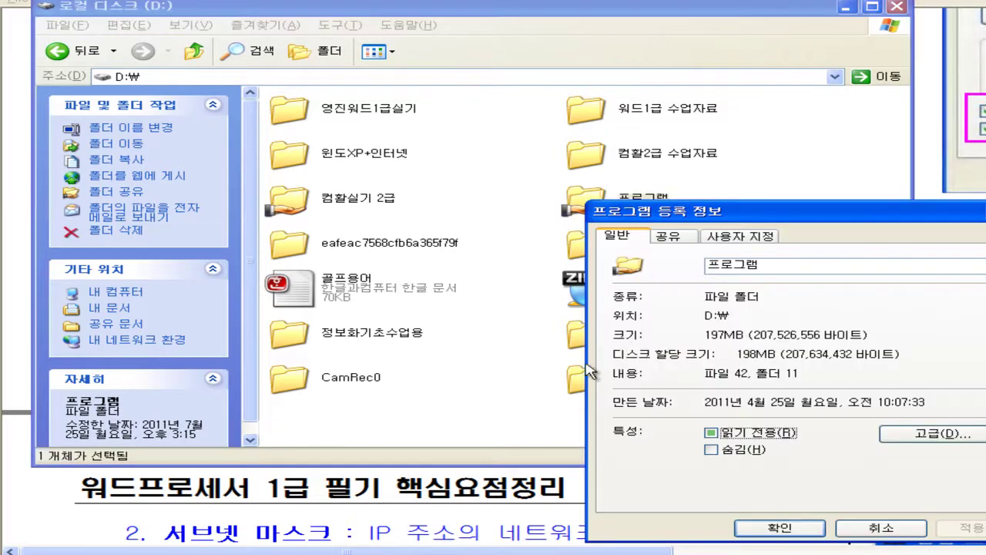
left_click(670, 237)
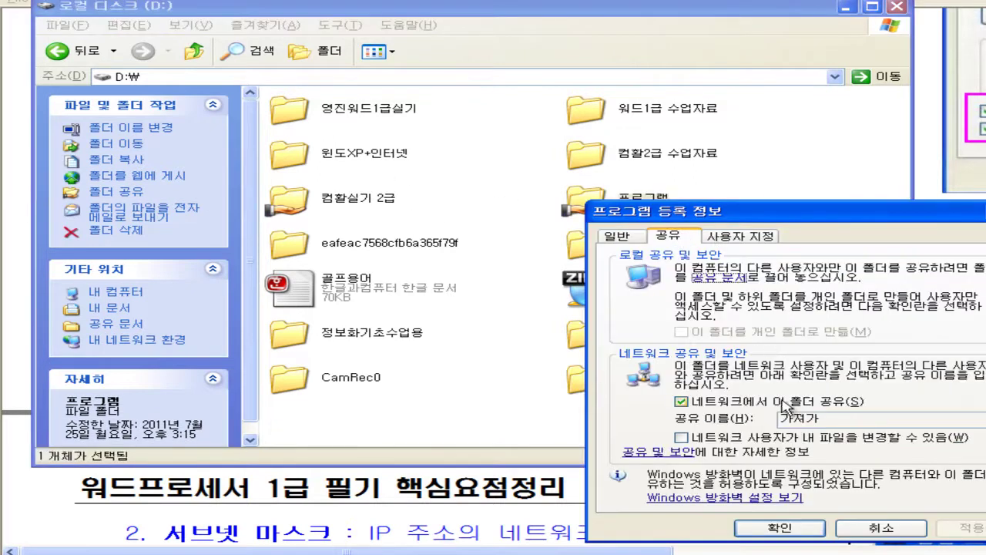
left_click(681, 402)
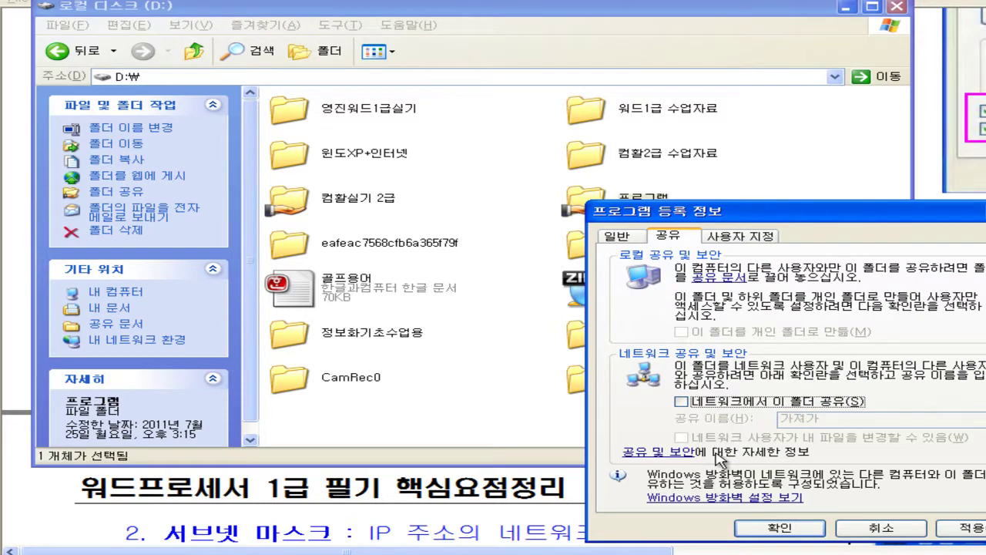
left_click(782, 528)
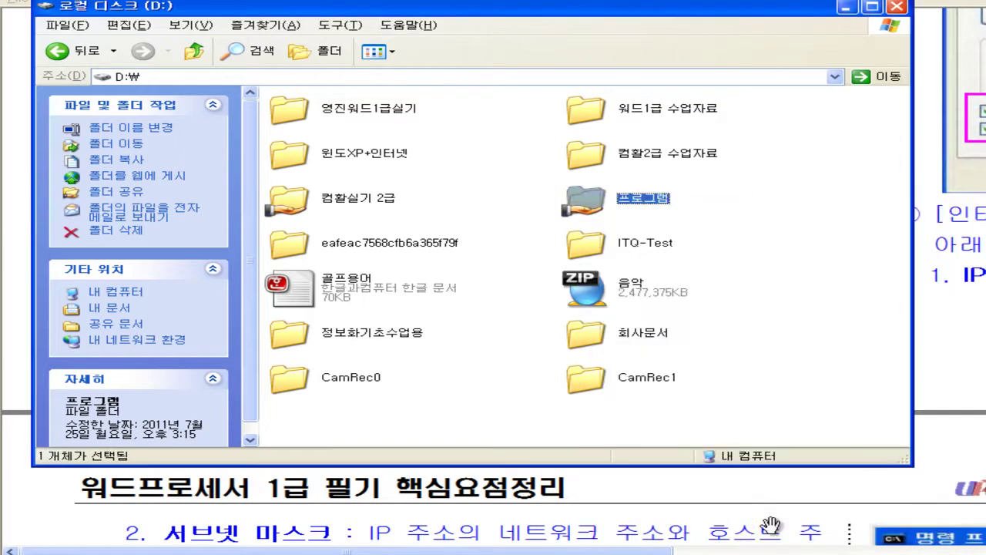
left_click(770, 231)
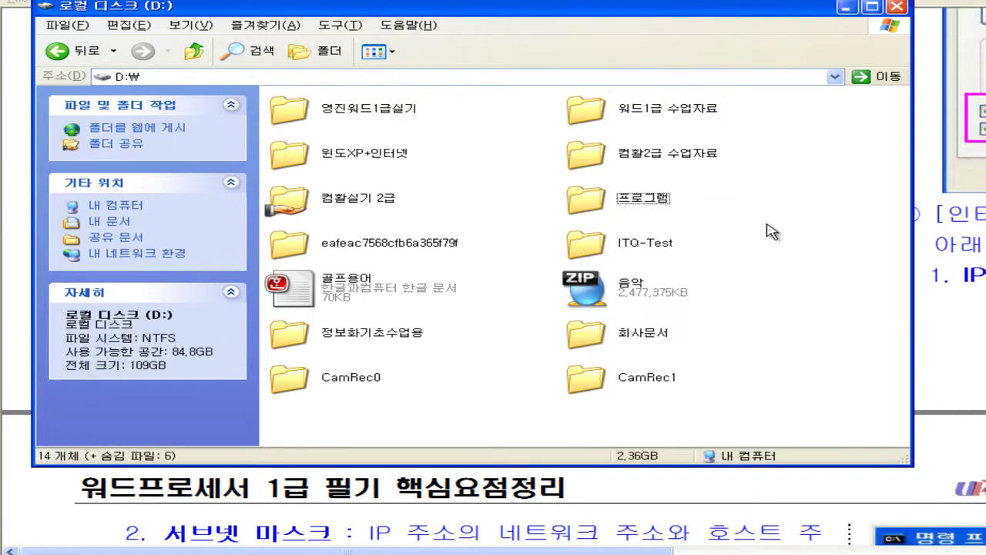
Examine the 프로그램 folder's option for letting network users change files by temporarily enabling network sharing, and leave the folder unshared
right_click(579, 207)
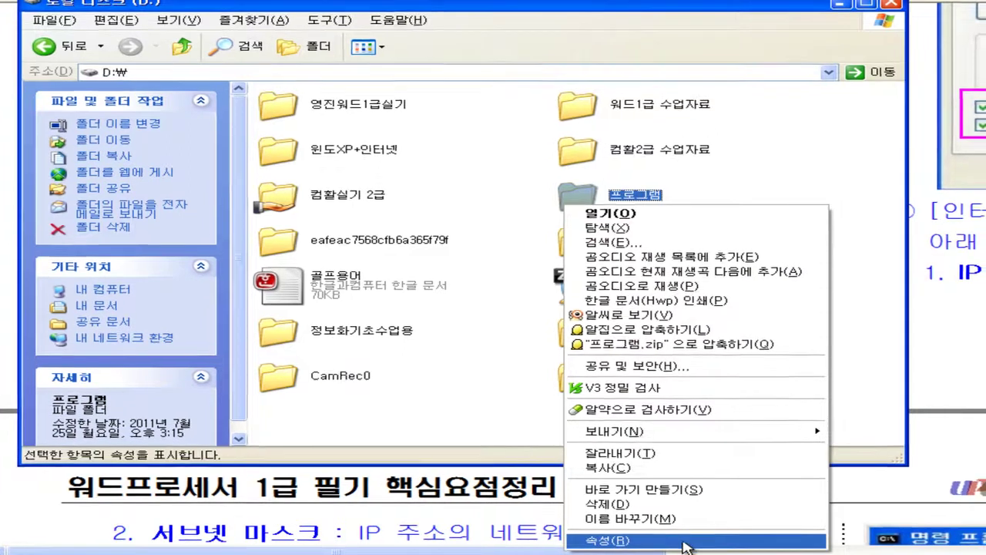
left_click(700, 542)
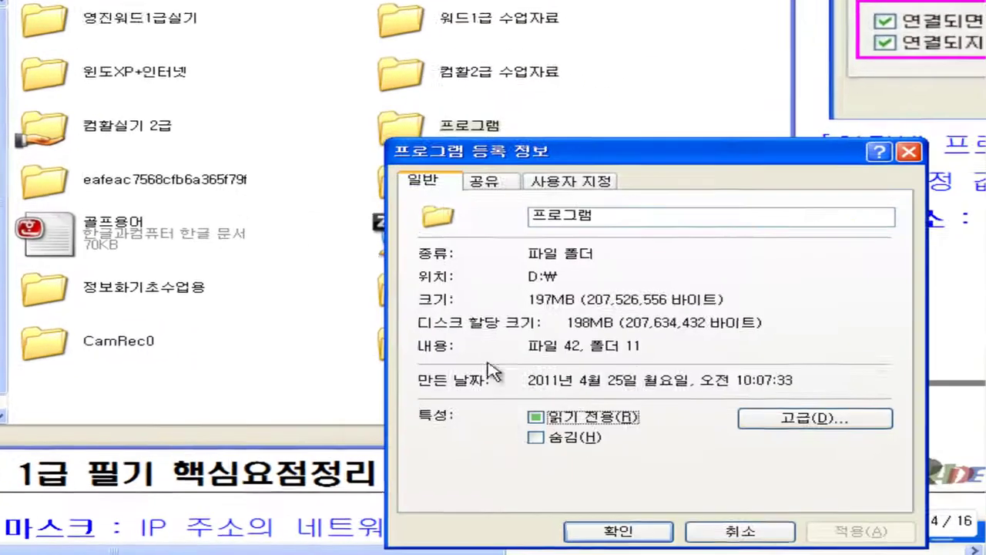
left_click(655, 244)
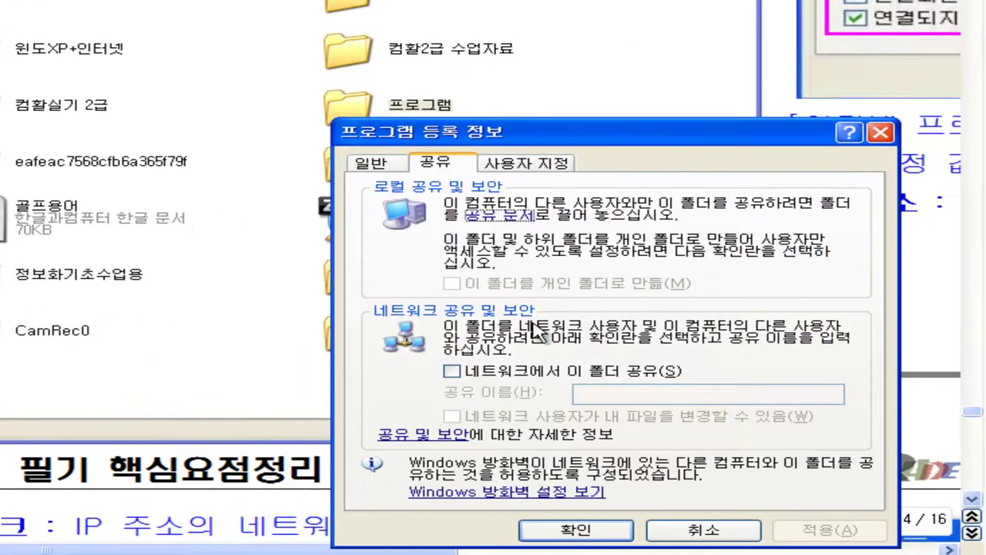
left_click(508, 371)
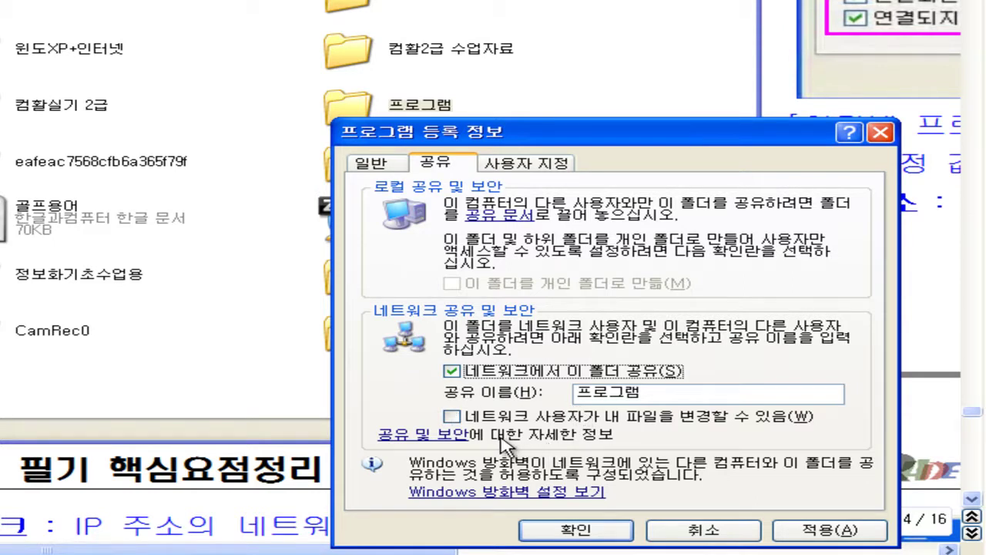
mouse_move(426, 399)
left_mouse_down()
mouse_move(473, 420)
mouse_move(818, 467)
mouse_move(836, 429)
left_mouse_up()
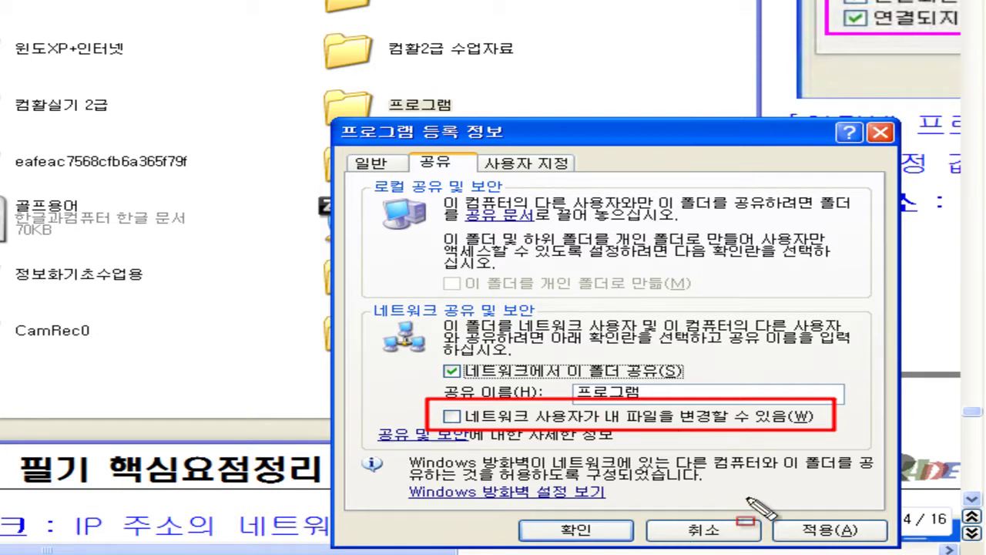
left_click(452, 371)
left_click(576, 530)
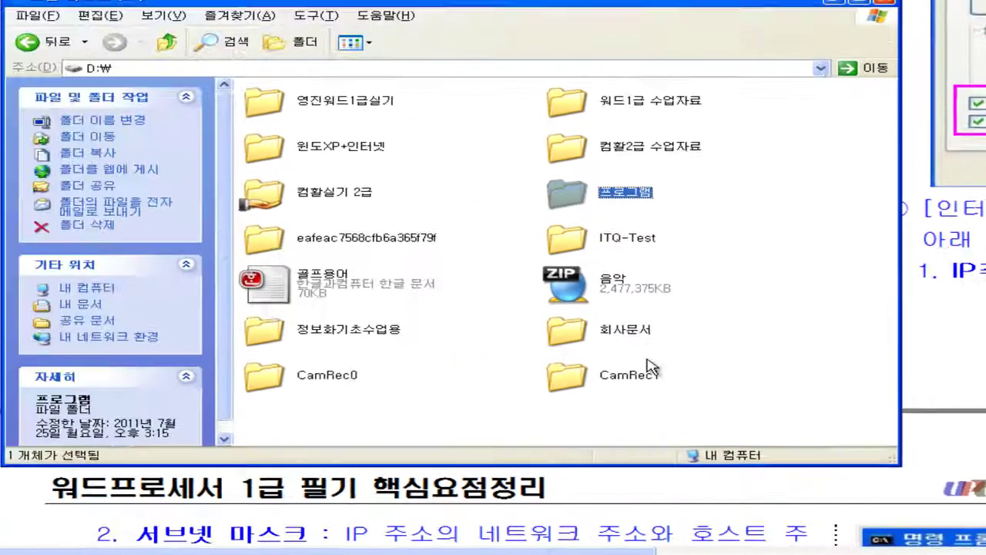
left_click(729, 399)
Switch to the 워드1급필기_핵심요점정리2과목 2012수정본 notes in Windows Journal Viewer to view the folder and printer sharing section
left_click(493, 552)
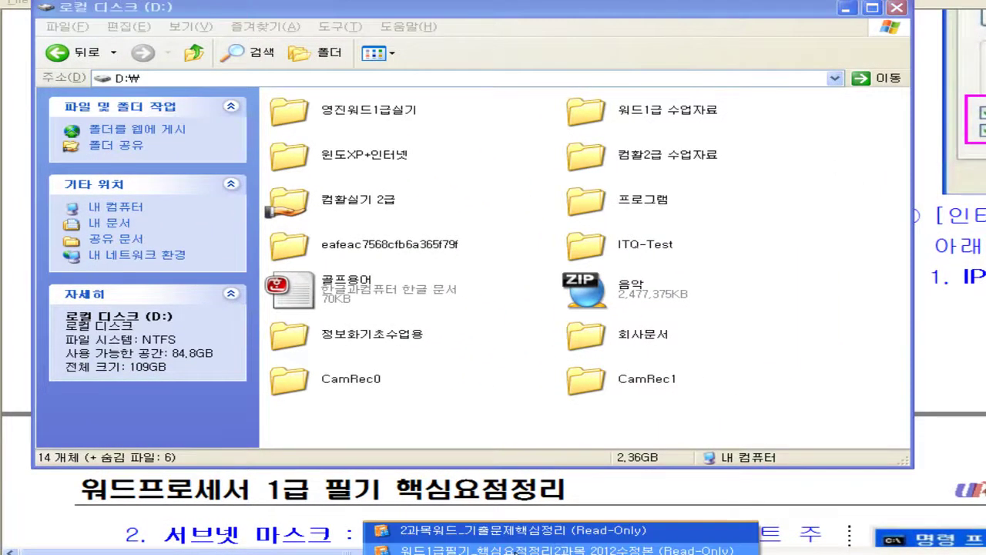
left_click(514, 550)
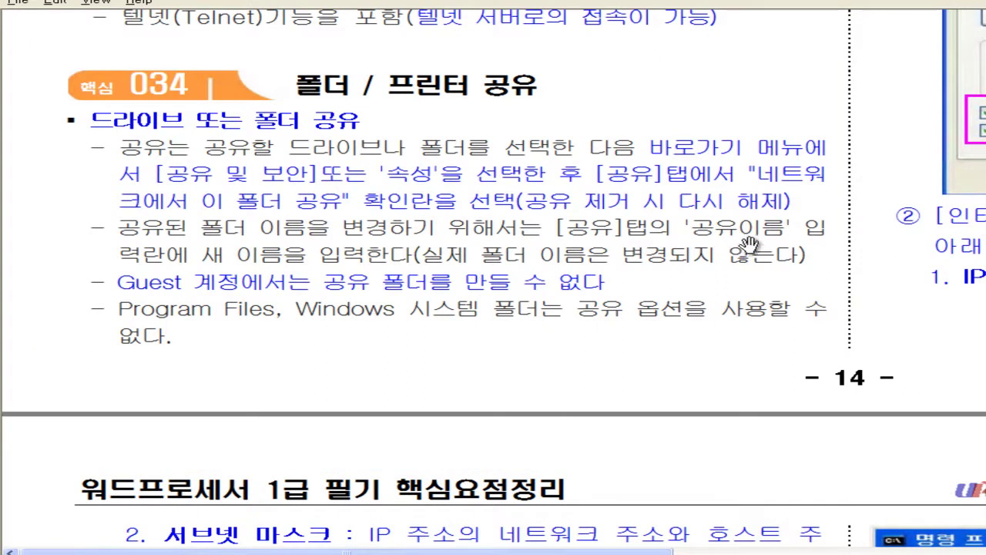